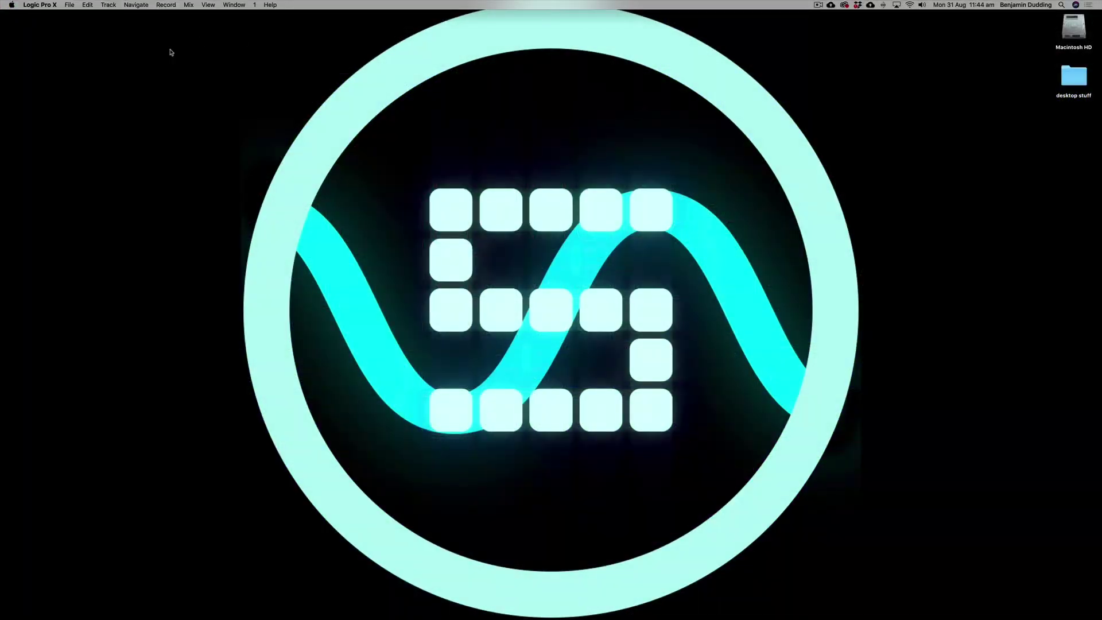
Create a new project from the Boom Bap Masher starter grid template
left_click(68, 4)
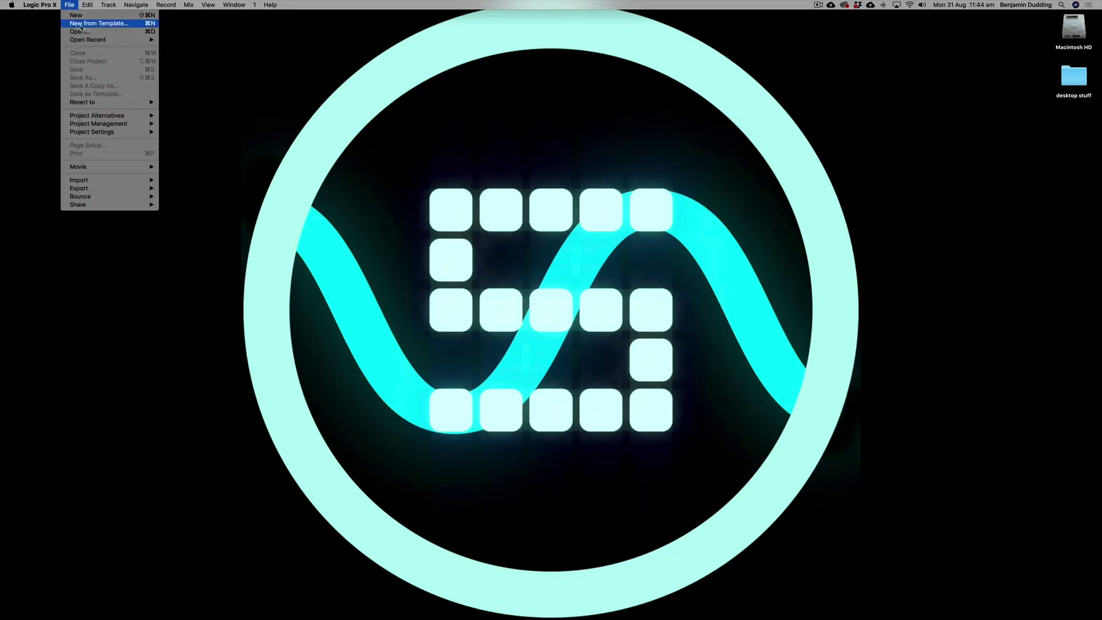
left_click(81, 25)
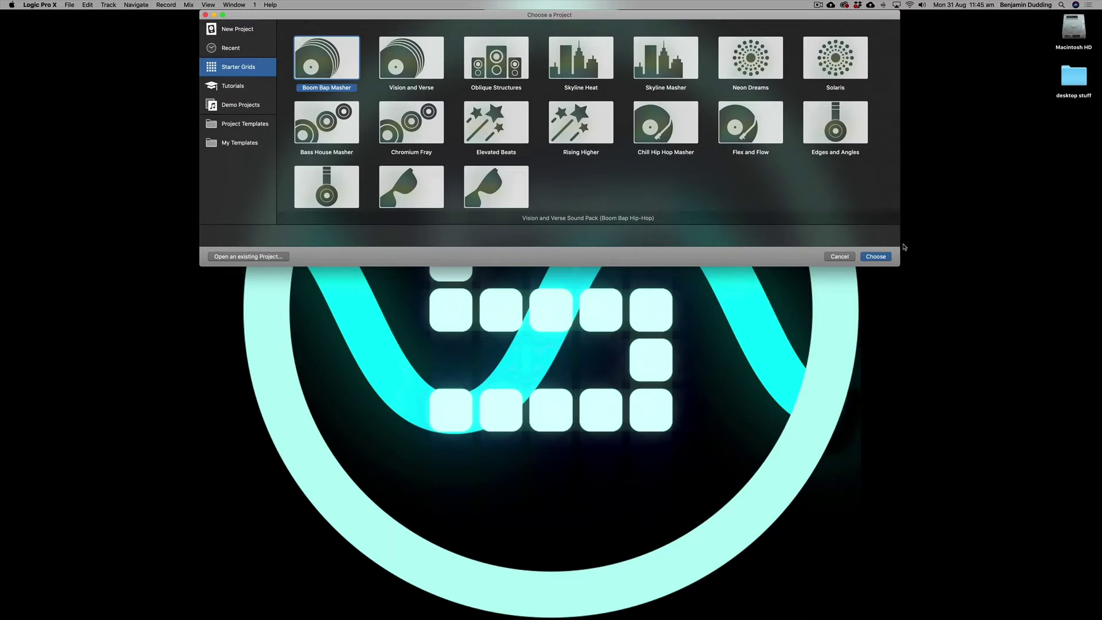
left_click(878, 257)
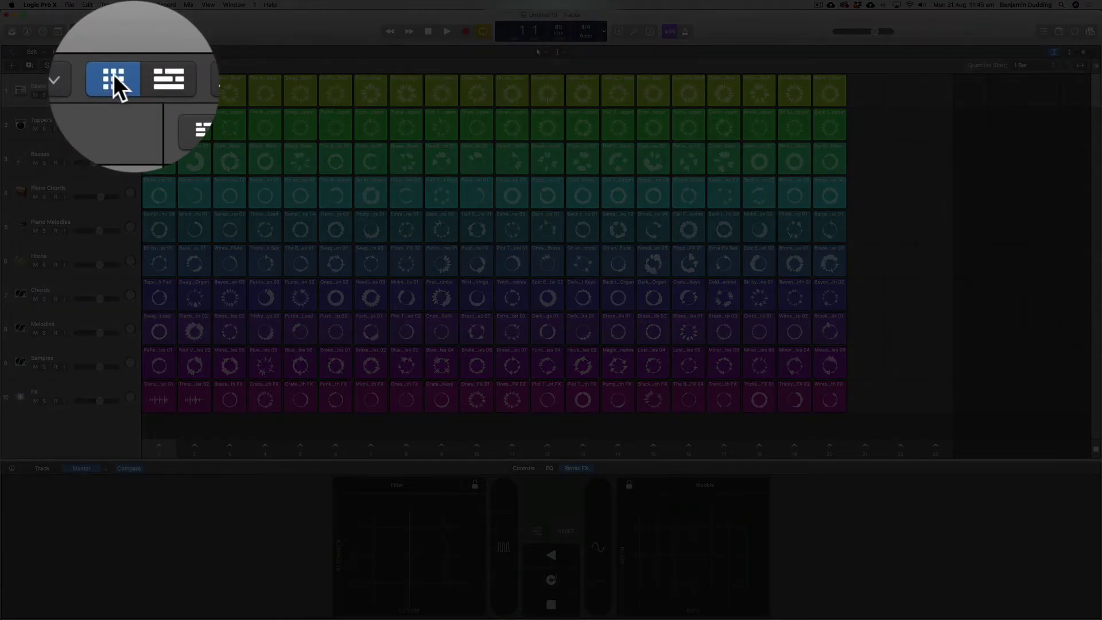
Switch between the Live Loops grid, the Tracks area and both side by side, finishing with only the Live Loops grid shown
left_click(164, 77)
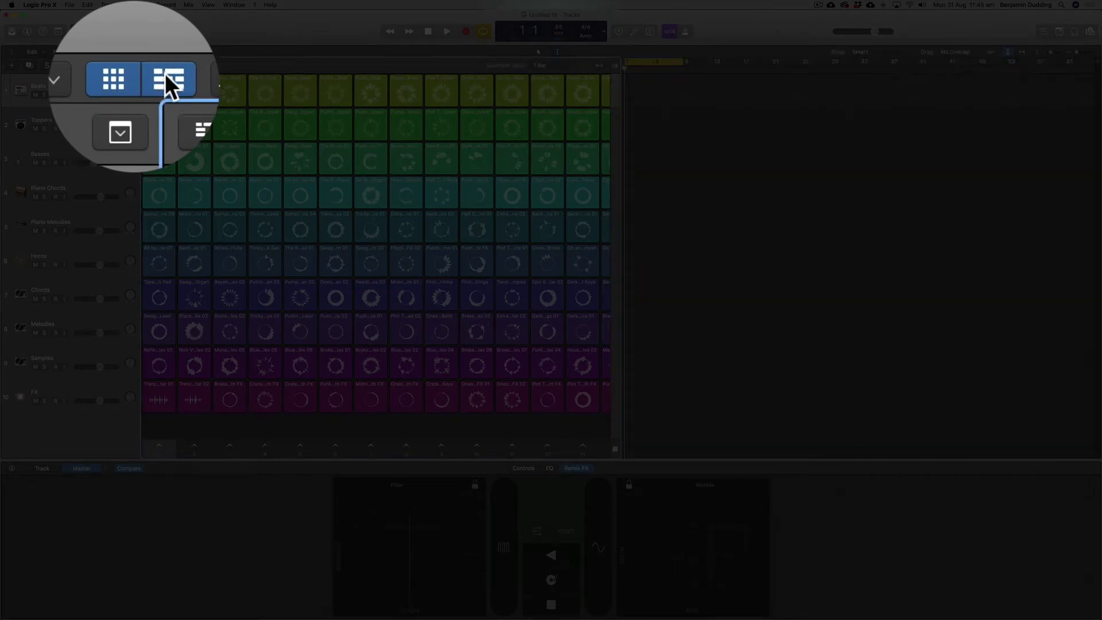
left_click(113, 71)
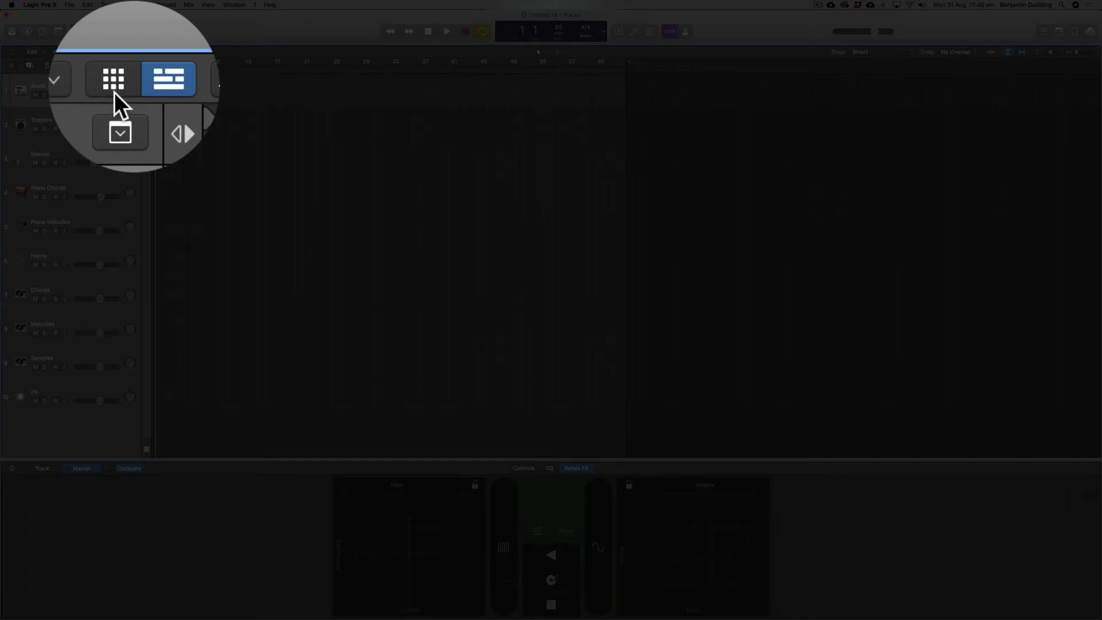
left_click(129, 52)
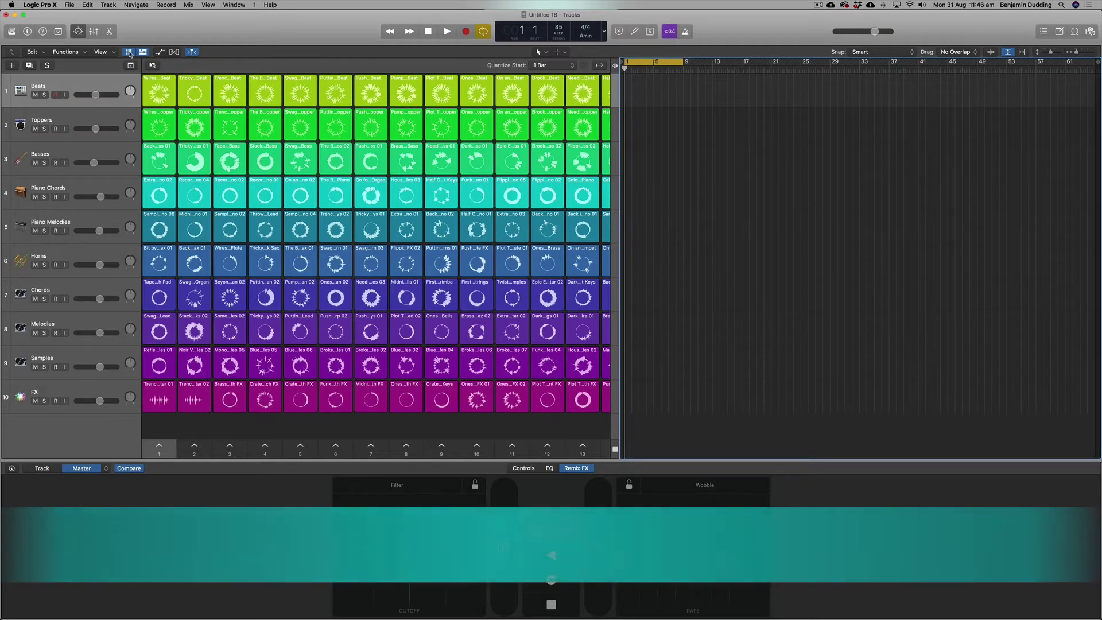
key("alt+l")
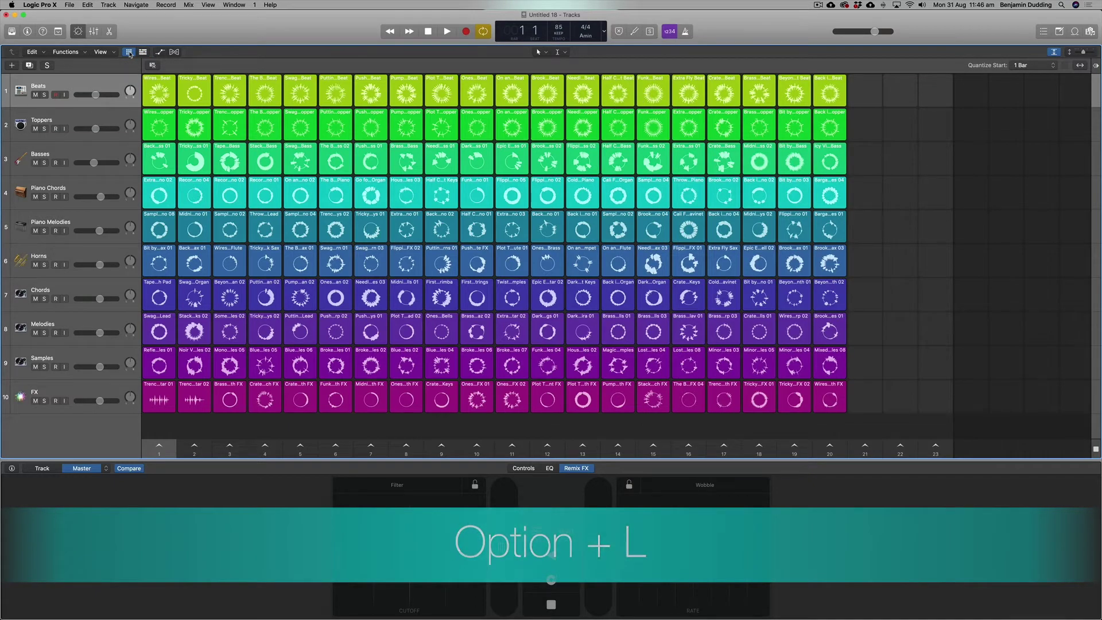
key("alt+v")
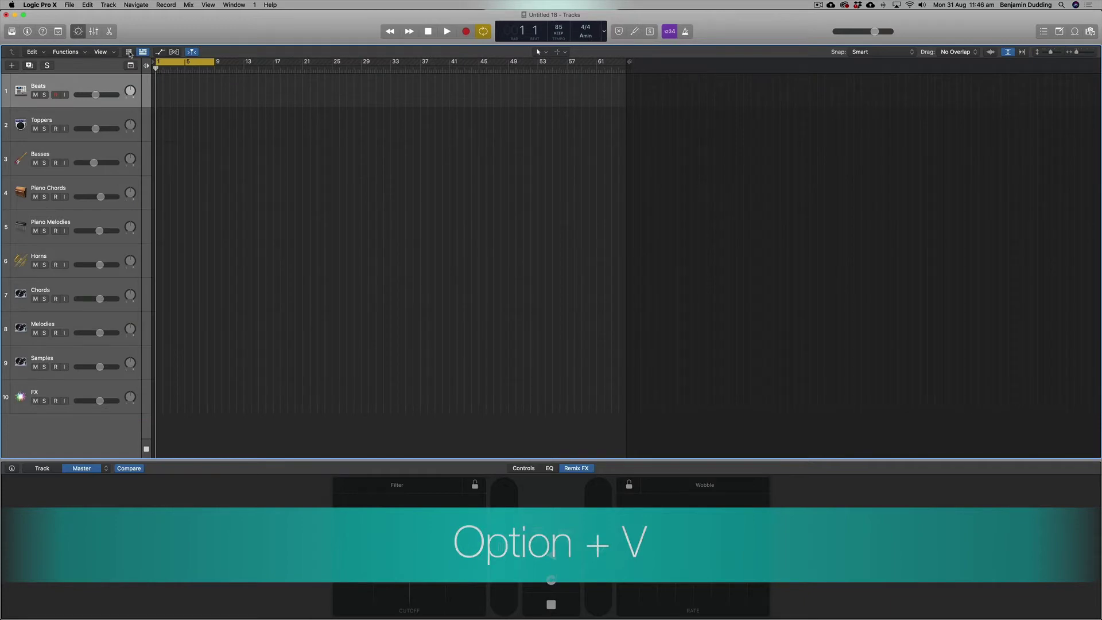
key("alt+b")
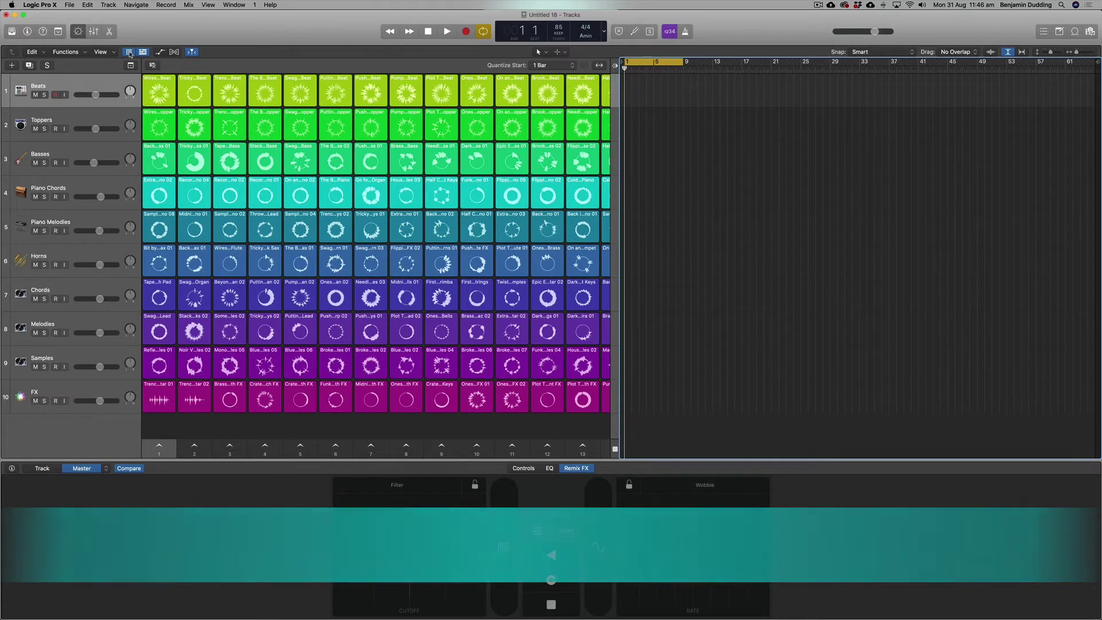
left_click(130, 53)
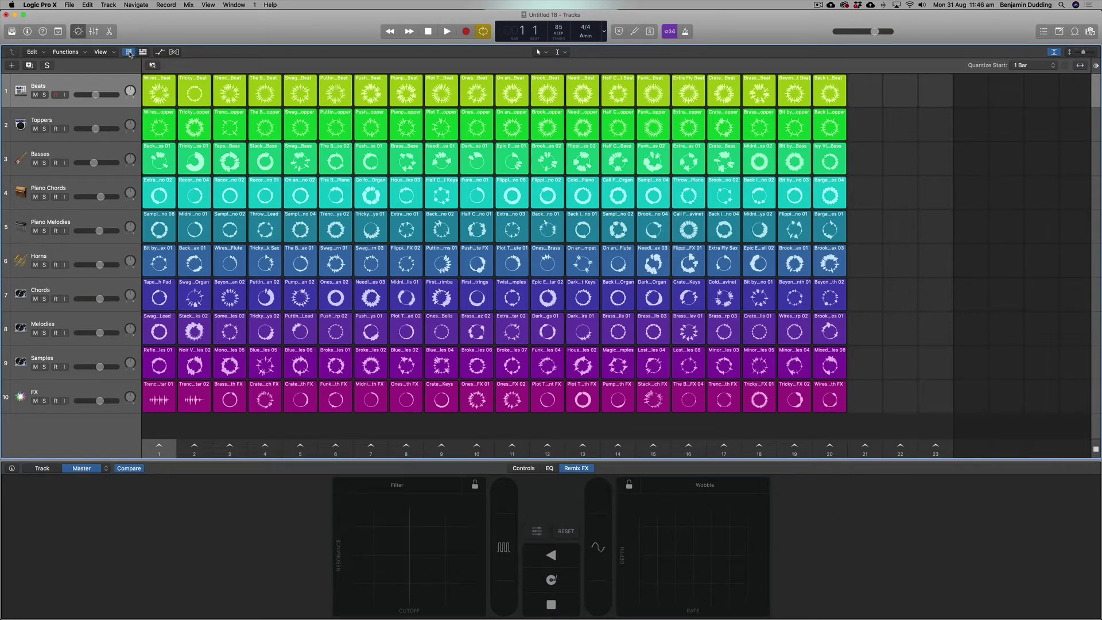
Go through the grid's tracks one by one from Toppers down to FX, and return to the Beats track
left_click(39, 116)
left_click(29, 161)
left_click(20, 192)
left_click(21, 226)
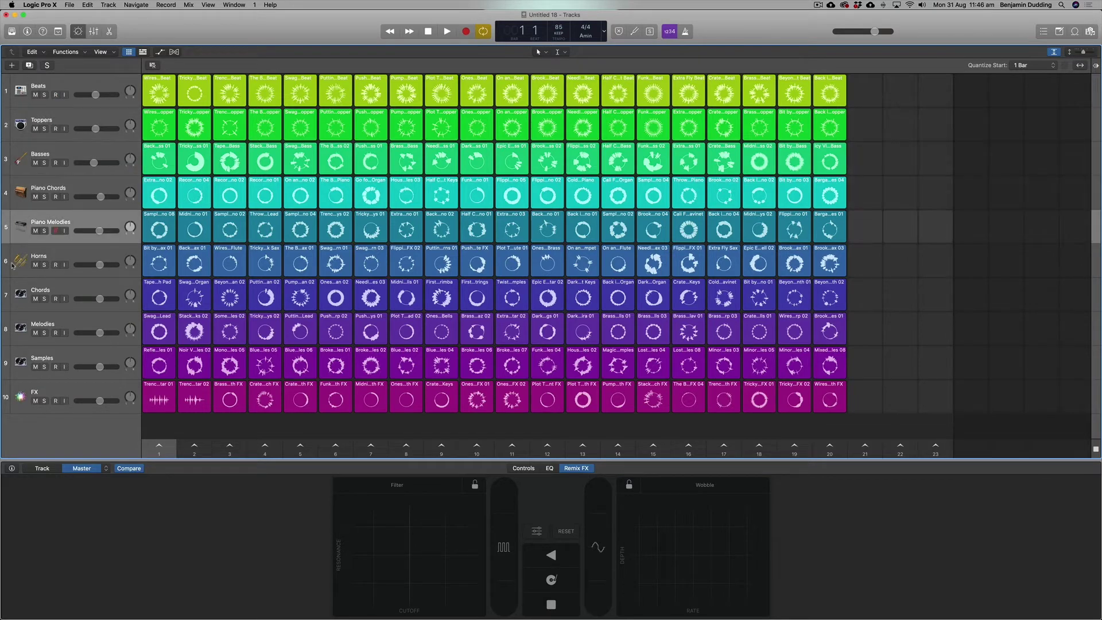
left_click(20, 261)
left_click(20, 294)
left_click(23, 326)
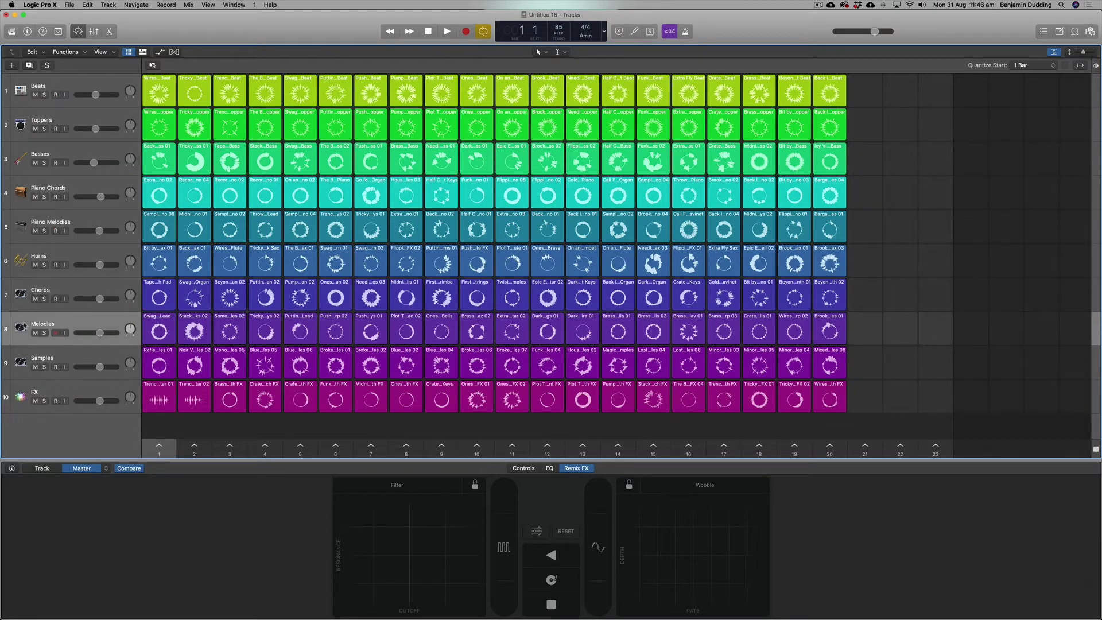
left_click(29, 365)
left_click(24, 395)
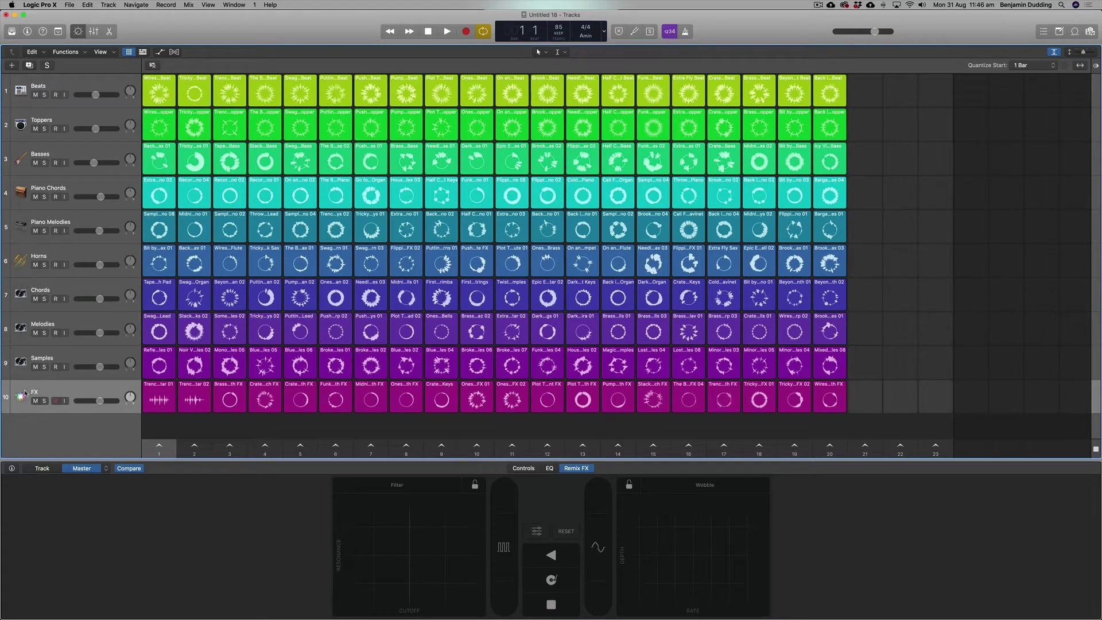
left_click(28, 85)
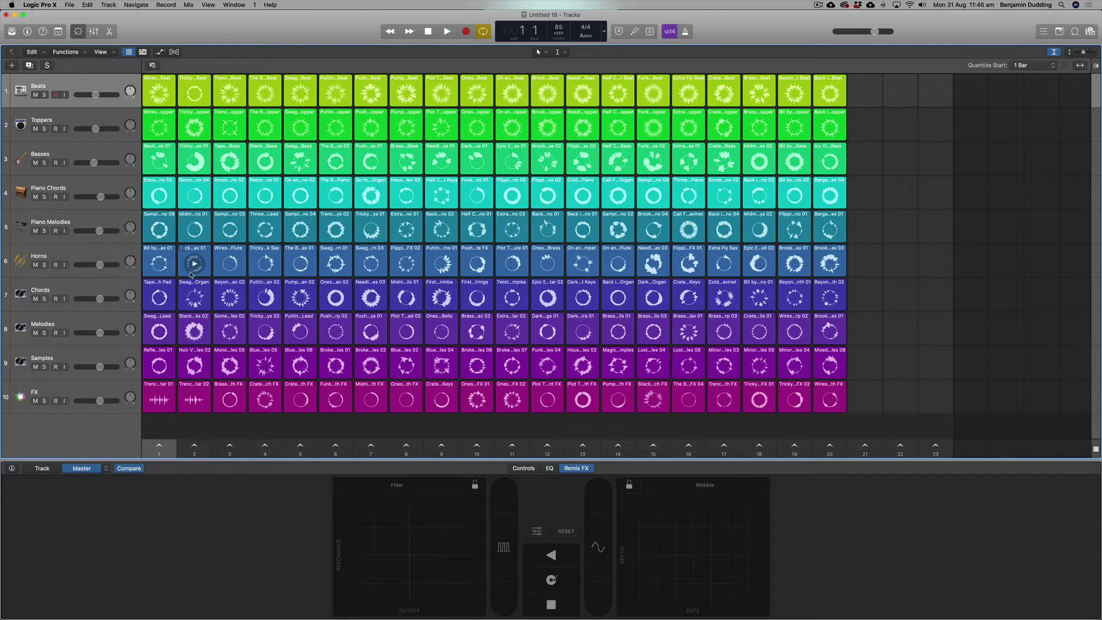
Play the second Piano Melodies cell and add the first Beats cell to the playback
left_click(194, 230)
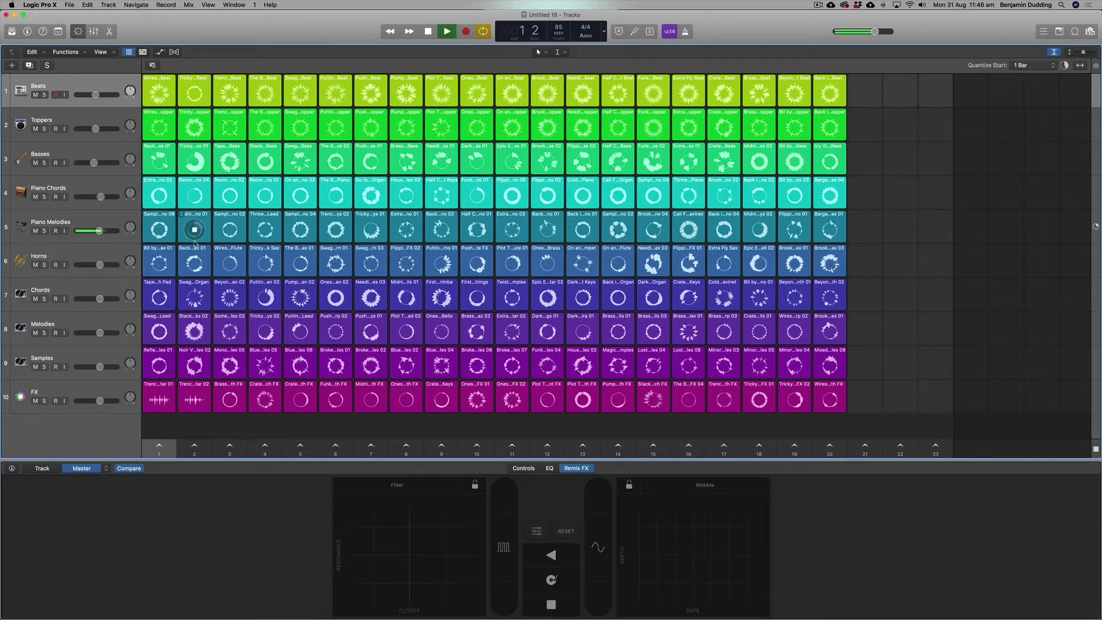
left_click(159, 95)
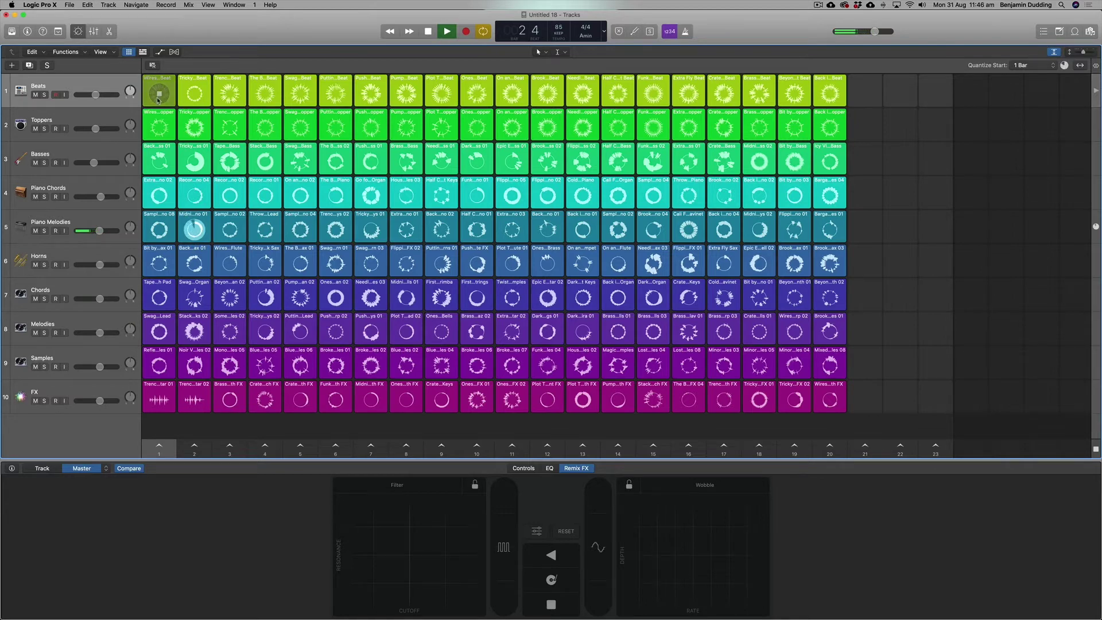
left_click(198, 161)
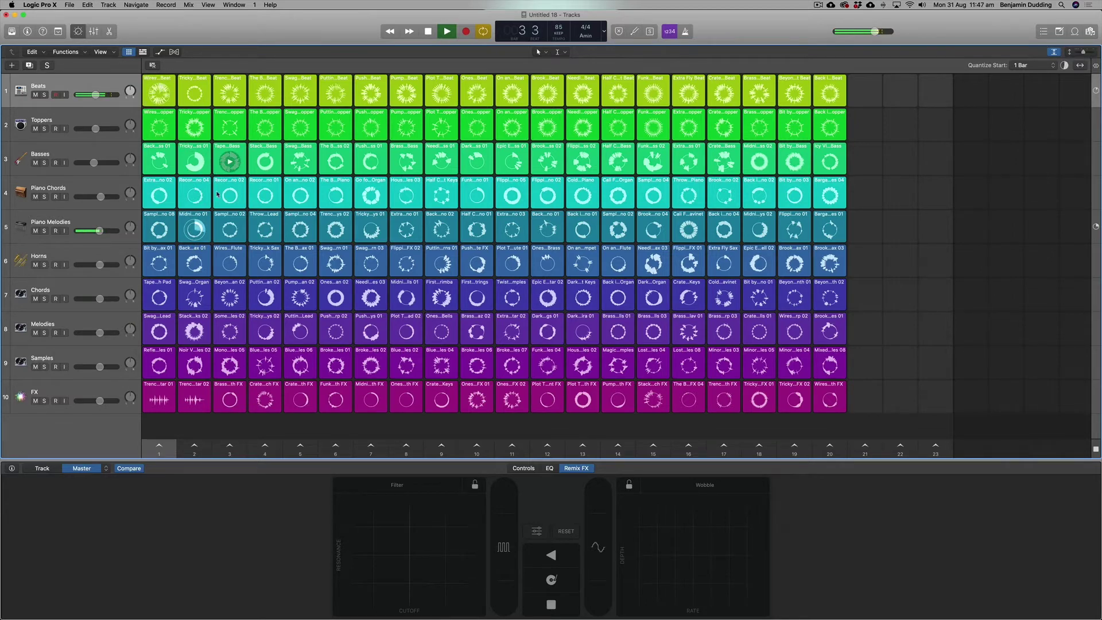
left_click(194, 230)
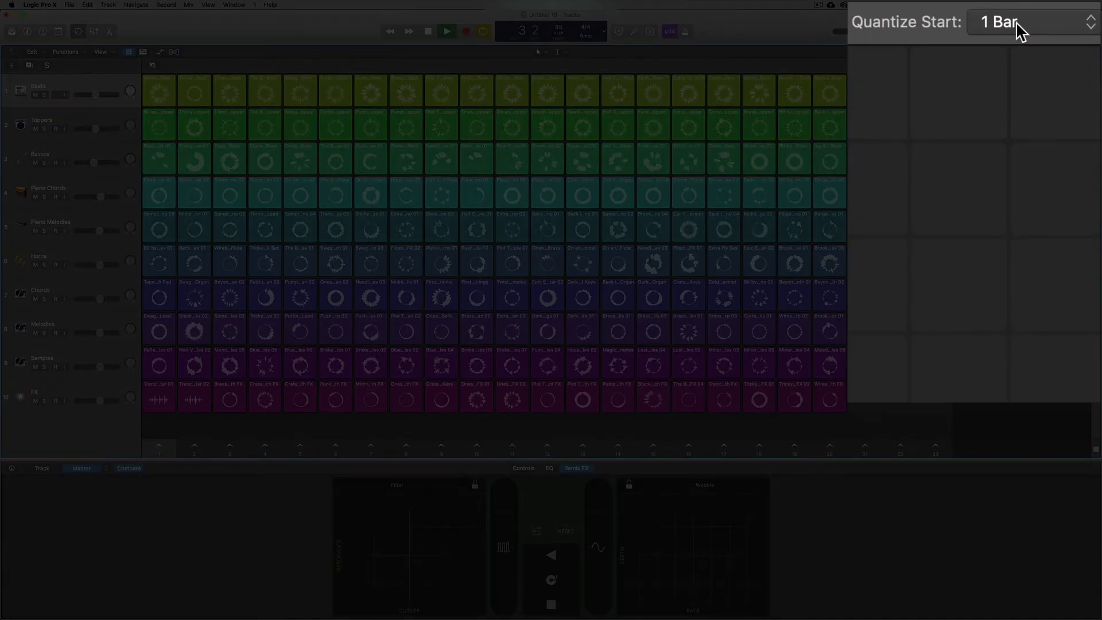
Review the Quantize Start options, keep 1 Bar, and stop playback
left_click(1041, 23)
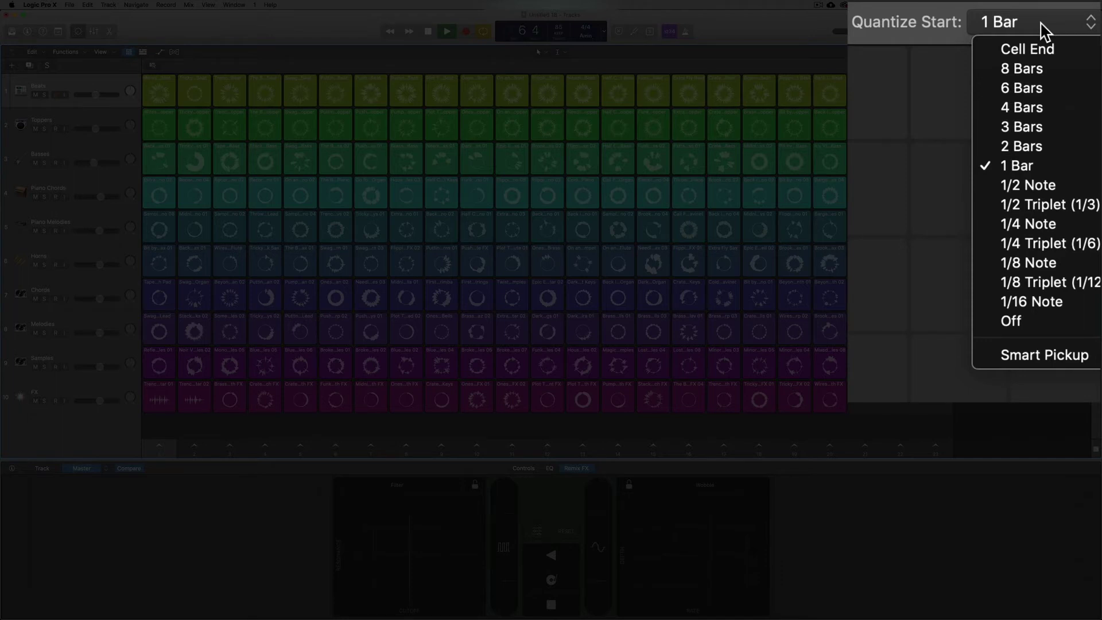
left_click(1005, 22)
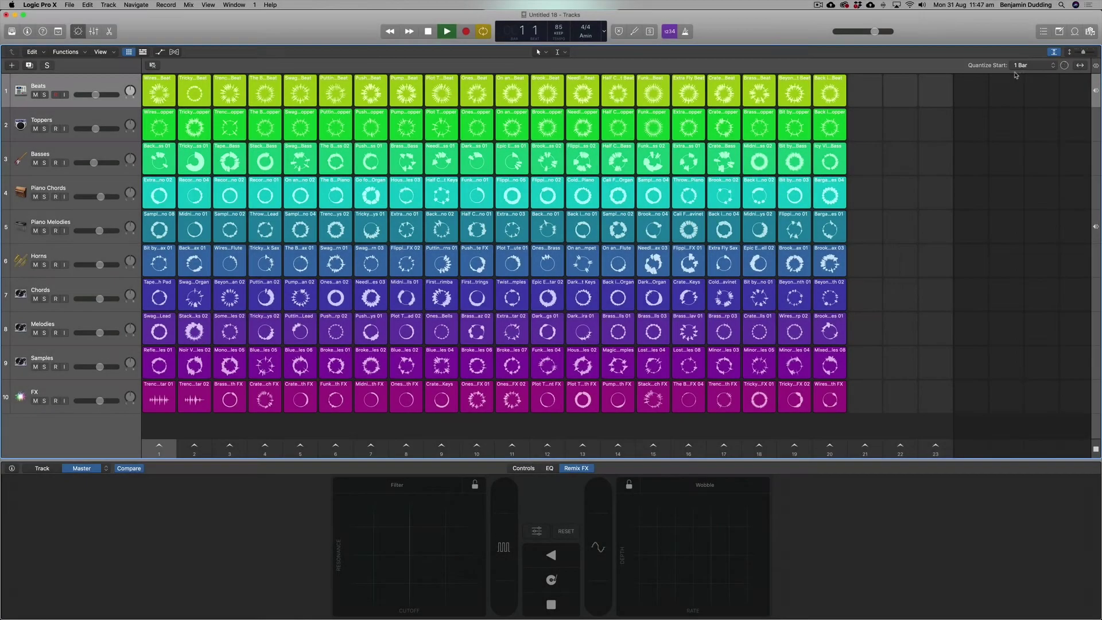
key("space")
Trigger all cells of scene 1, switch to scene 2, and end with playback stopped
mouse_move(160, 92)
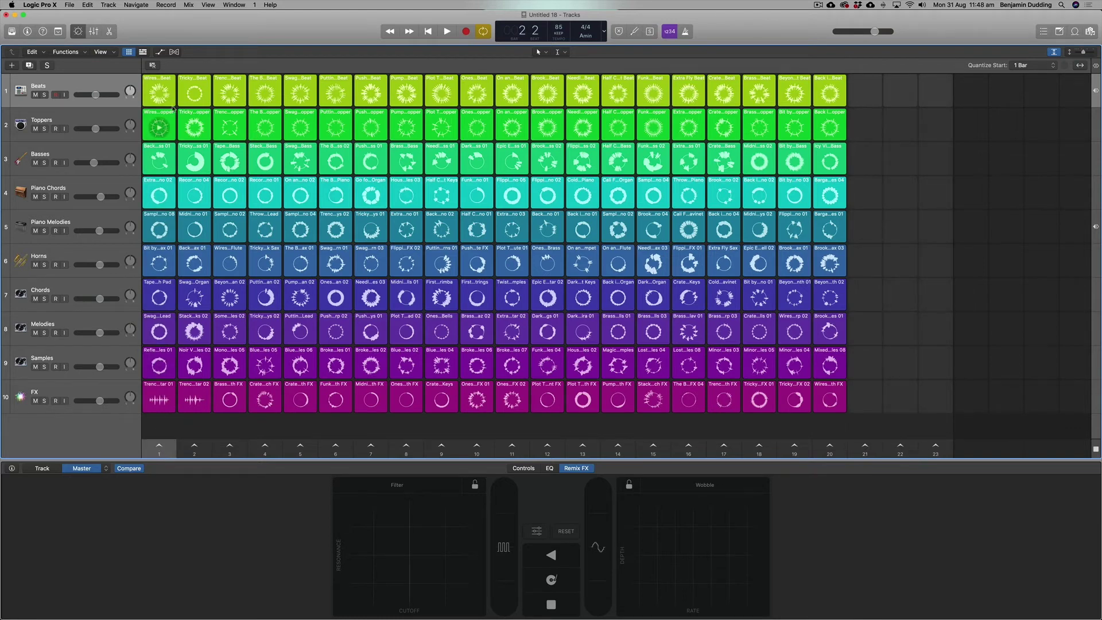
left_click(159, 447)
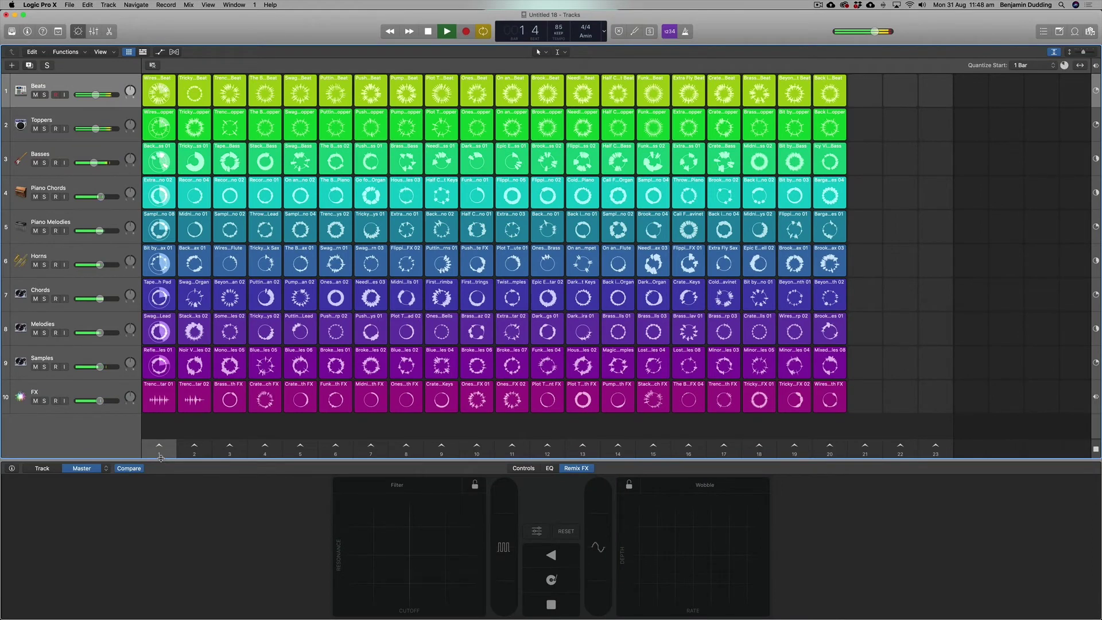
left_click(195, 448)
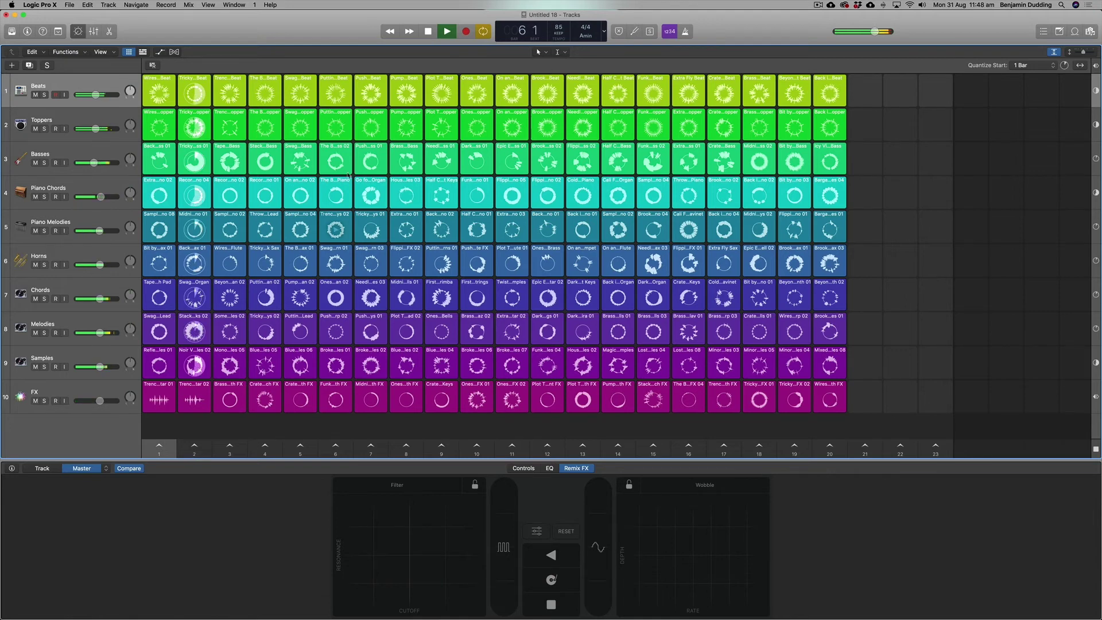
left_click(427, 34)
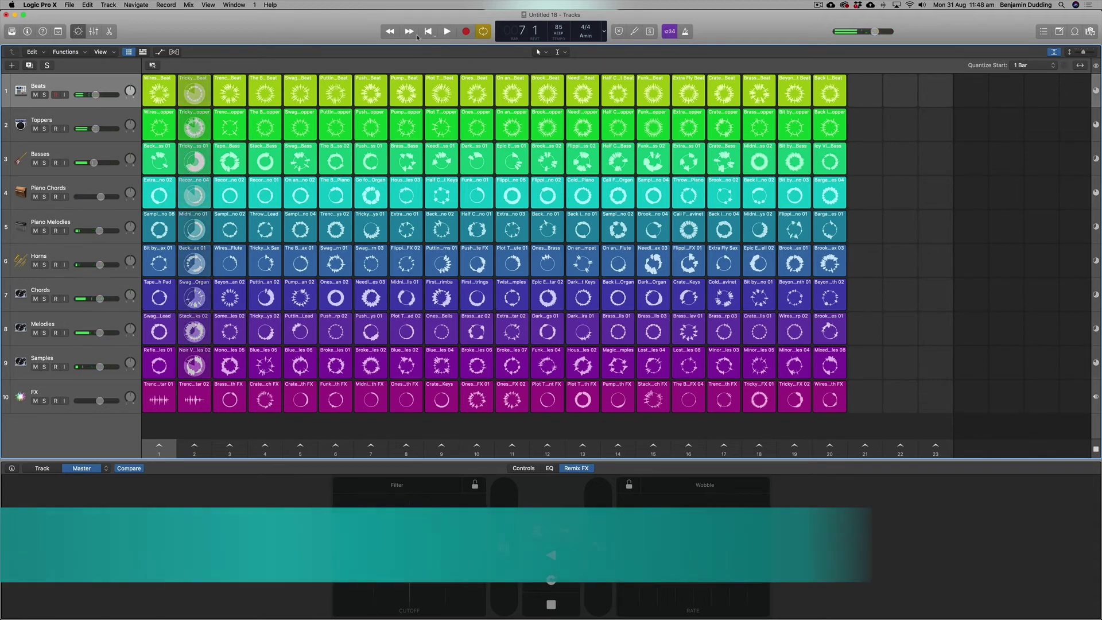
key("space")
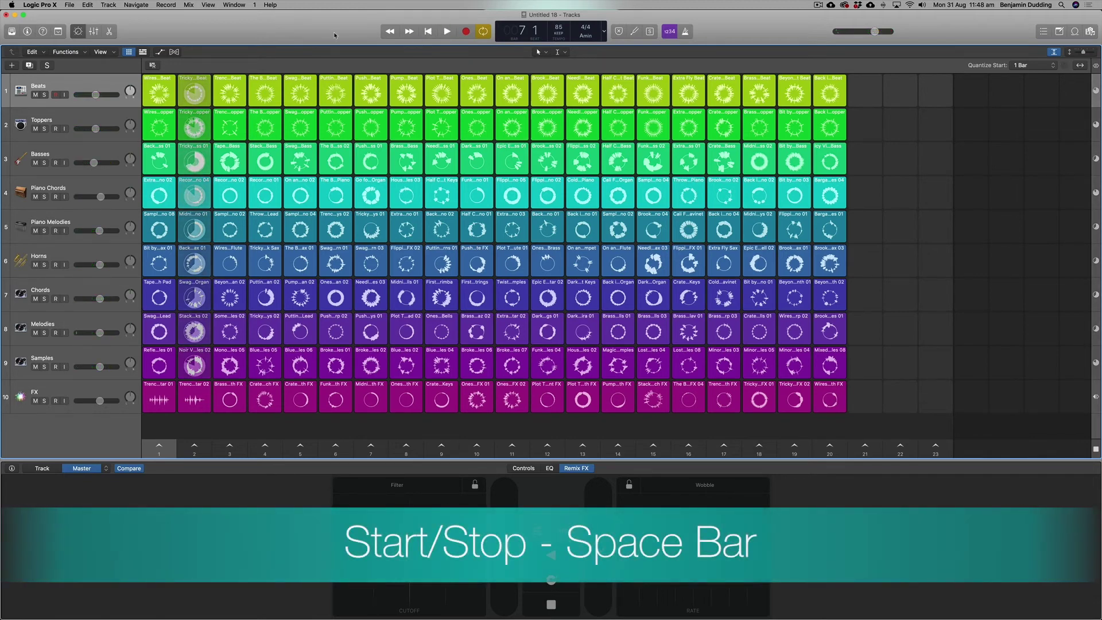
Restart playback of the queued scene 2 cells and stop it again
mouse_move(188, 91)
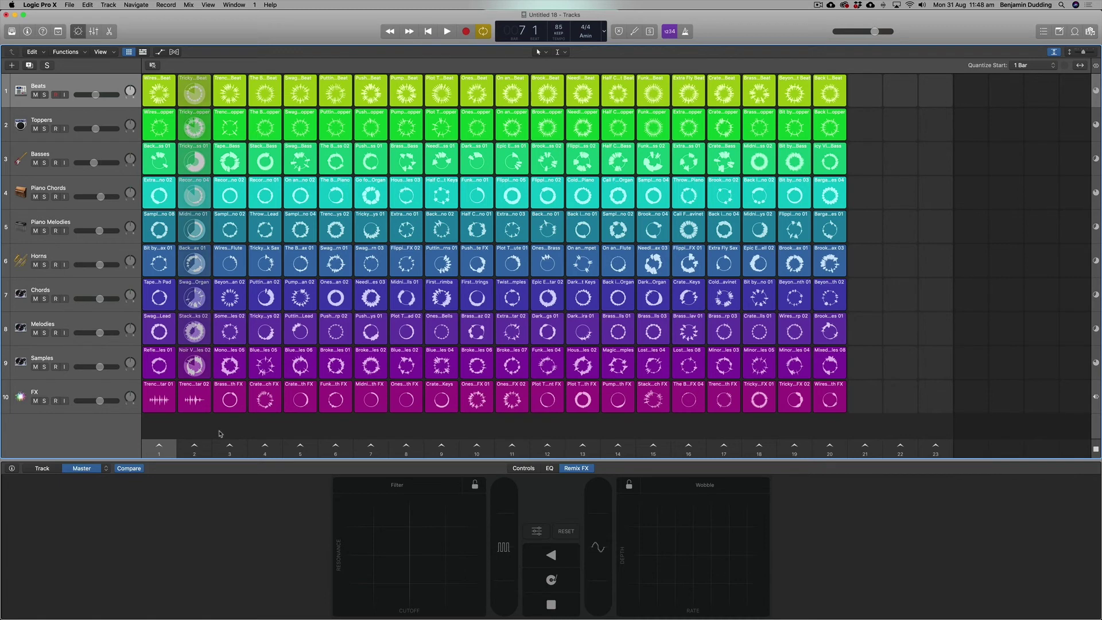
key("space")
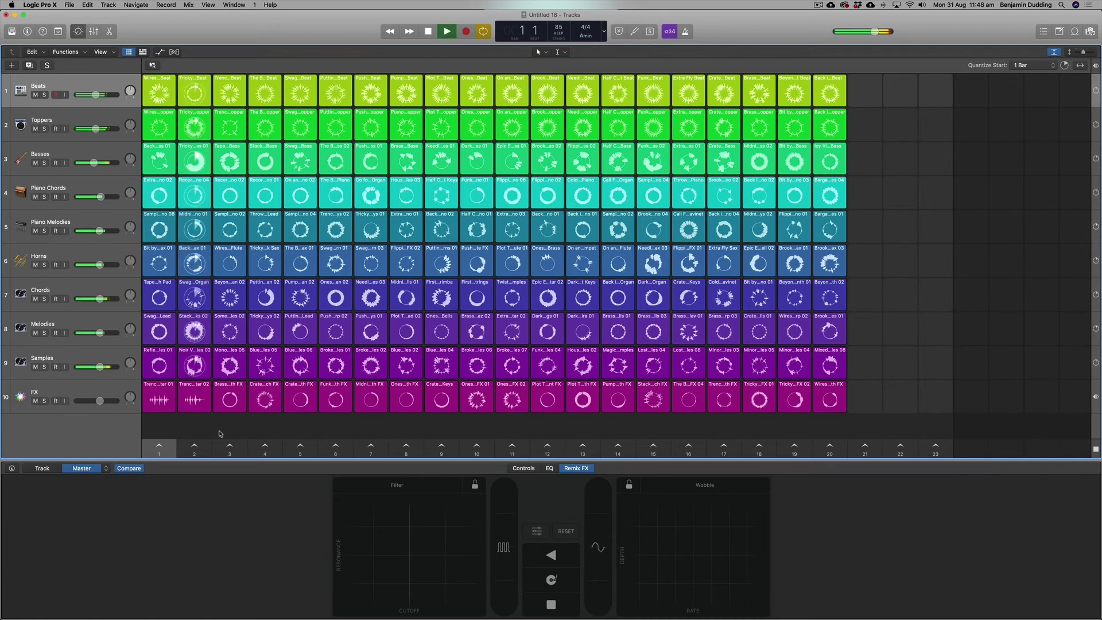
key("space")
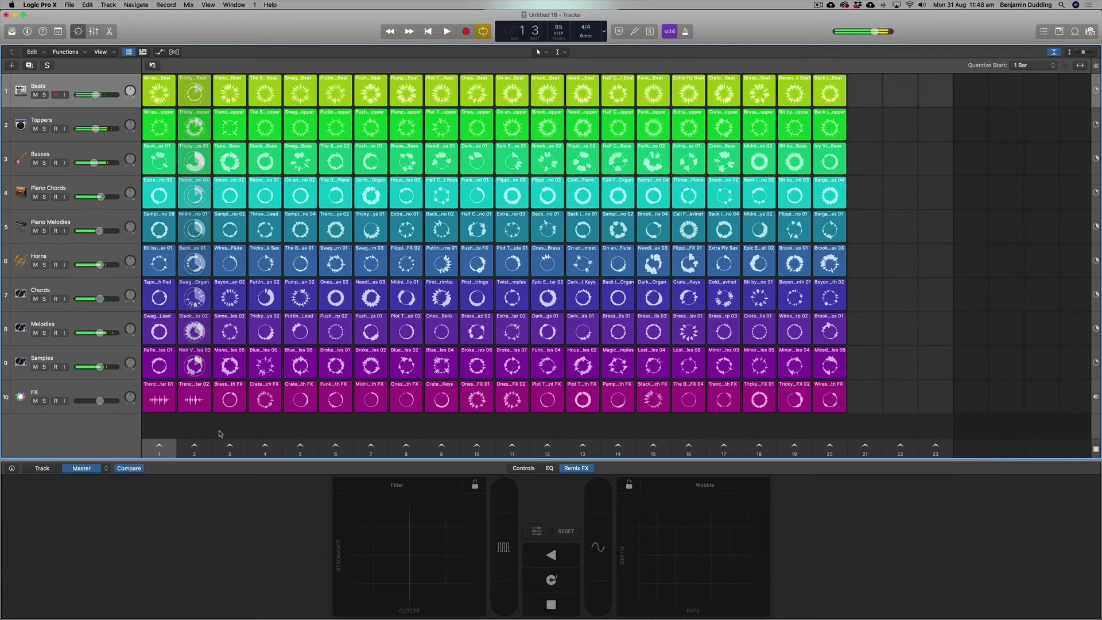